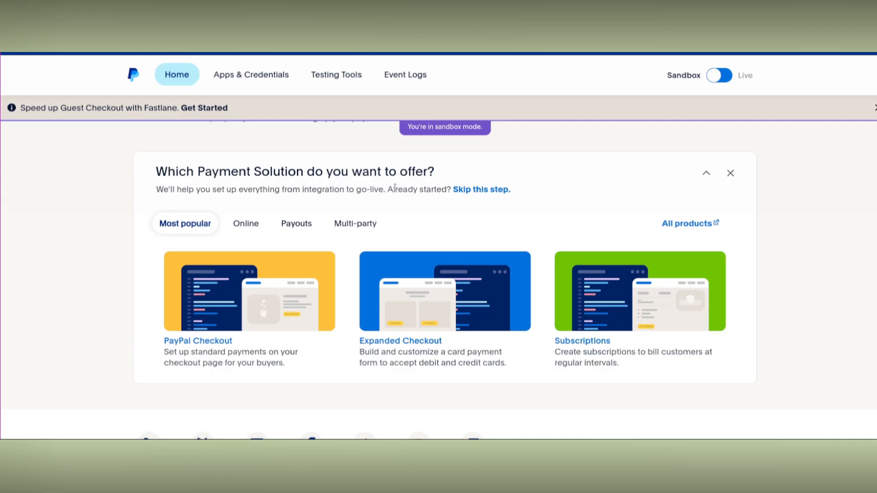
Step: Look over the developer dashboard home page, open the sandbox test accounts list and select the default business account
scroll(395, 189, "down", 5)
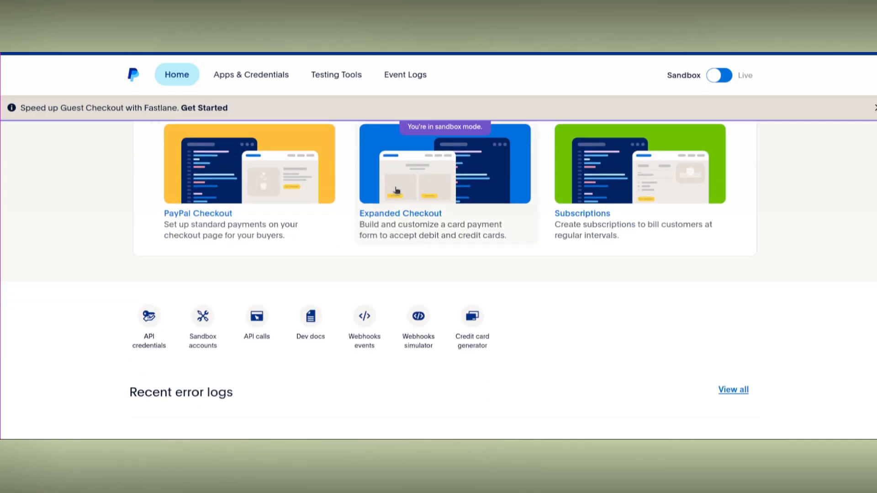
scroll(396, 190, "down", 3)
scroll(396, 190, "up", 5)
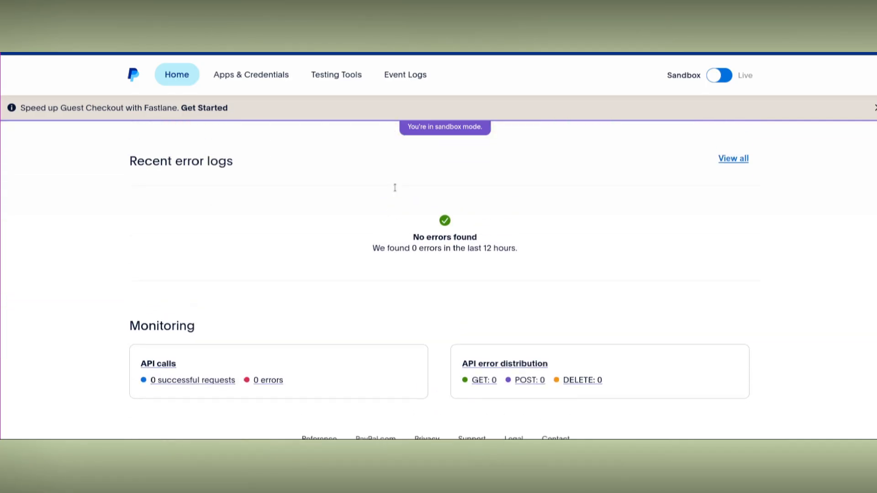
scroll(396, 191, "up", 5)
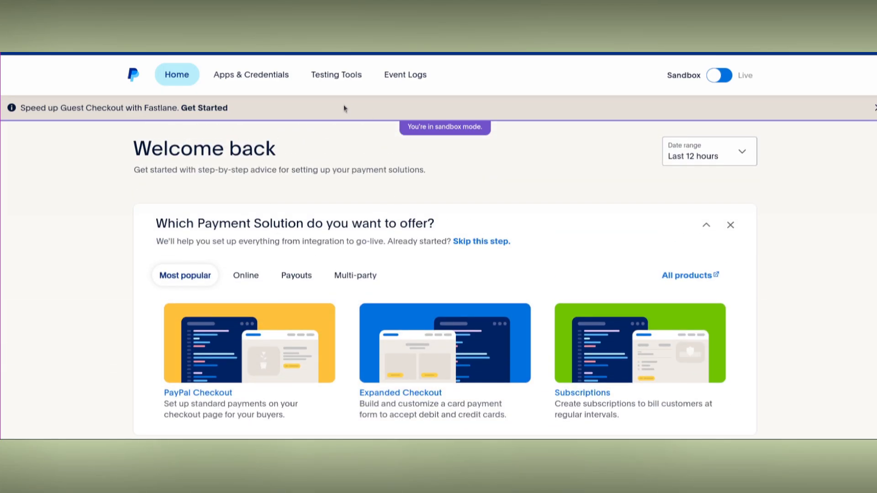
left_click(334, 78)
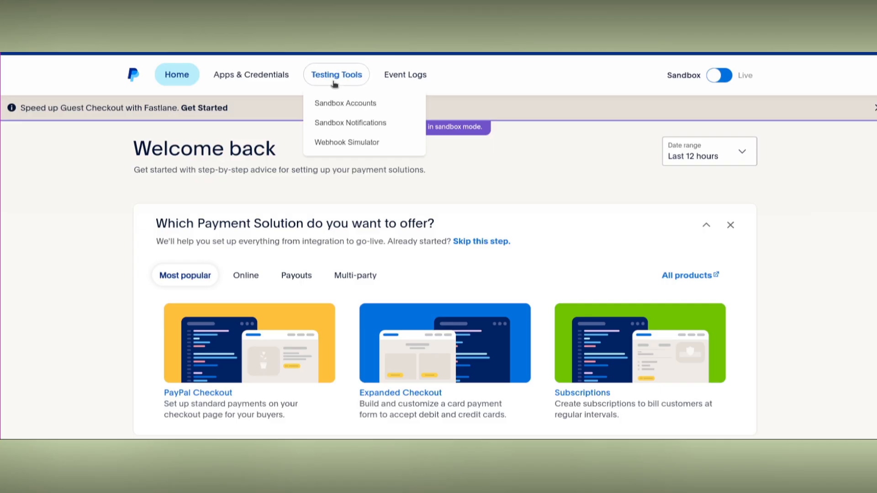
left_click(347, 105)
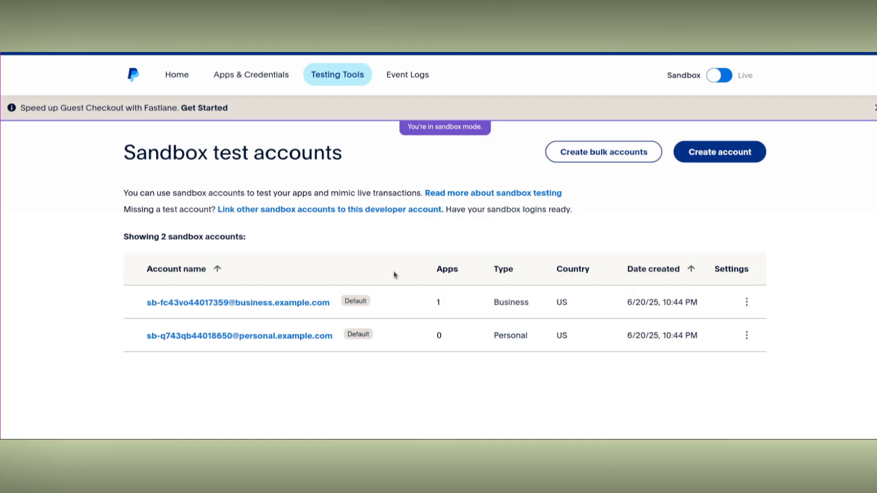
left_click(281, 303)
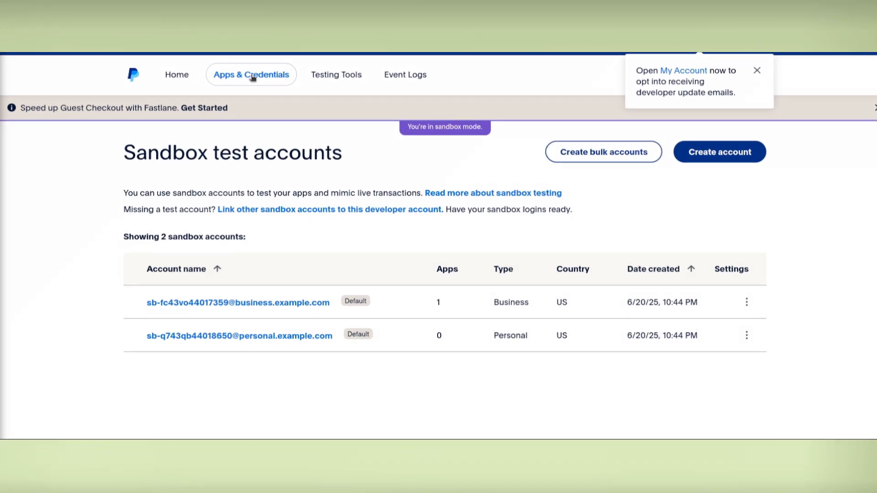
Step: Open the Default Application in the sandbox API credentials and copy its secret key and client ID
left_click(252, 76)
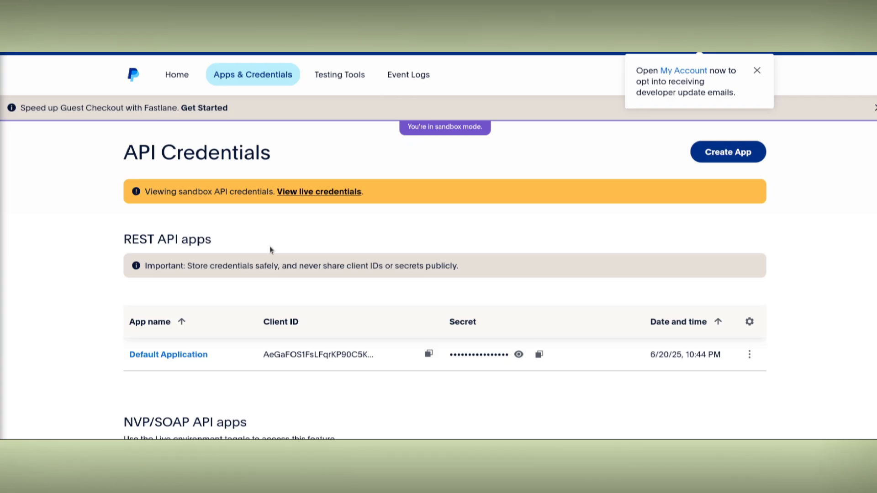
scroll(274, 247, "down", 1)
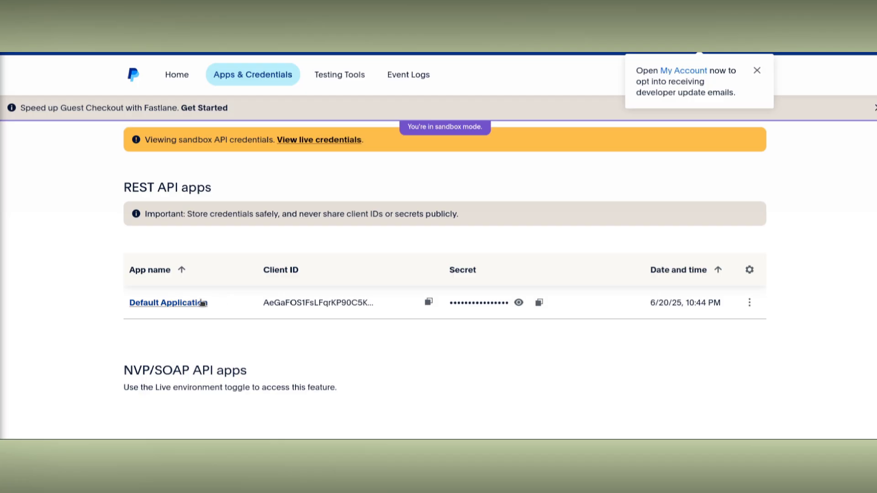
left_click(185, 303)
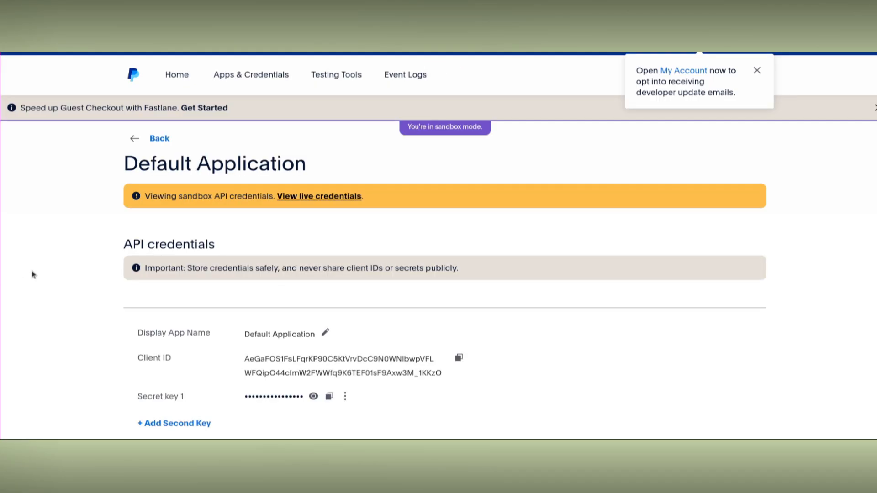
scroll(324, 254, "down", 1)
scroll(361, 263, "down", 1)
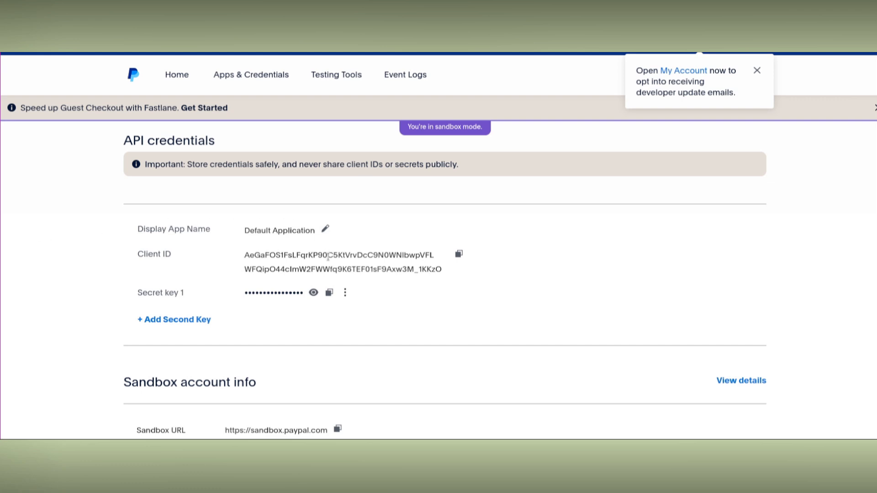
left_click(330, 292)
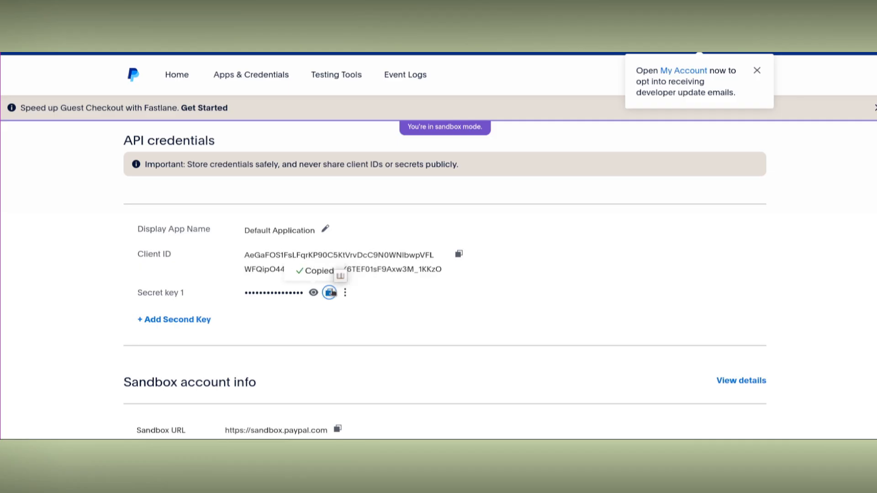
left_click(458, 254)
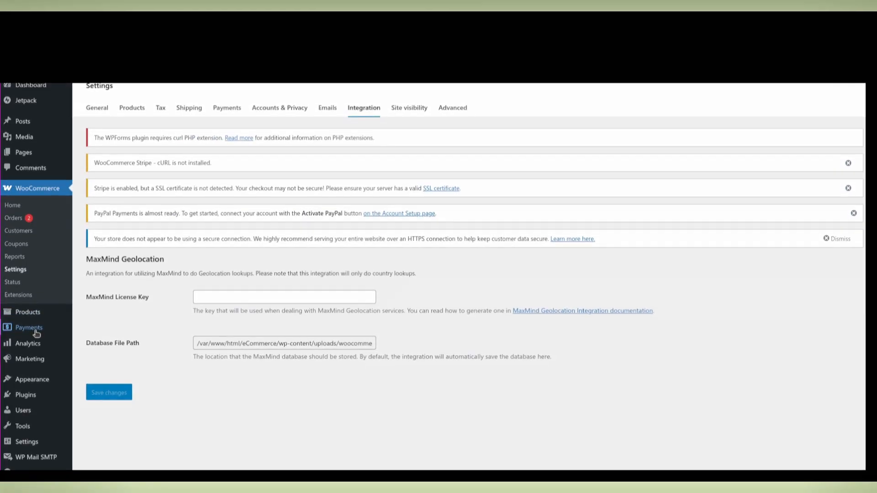
Step: Switch to the WooCommerce payment providers, open the PayPal setup and enable Manually Connect in its advanced options
left_click(36, 330)
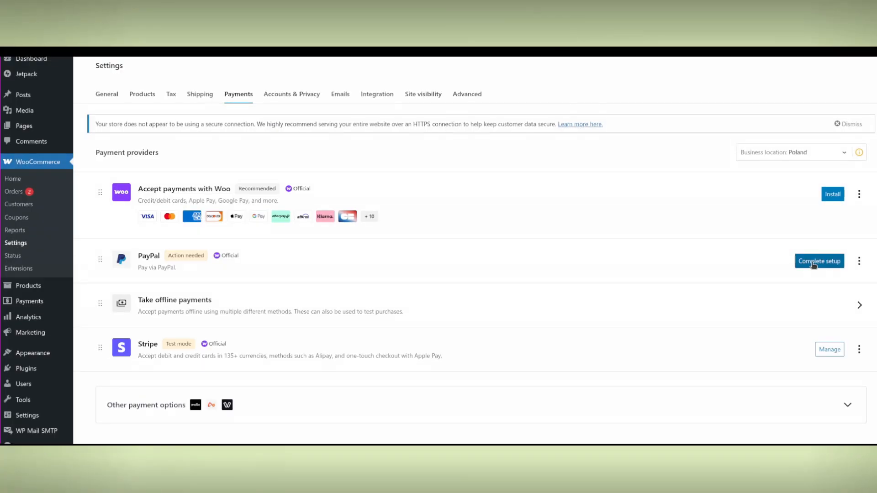
left_click(813, 263)
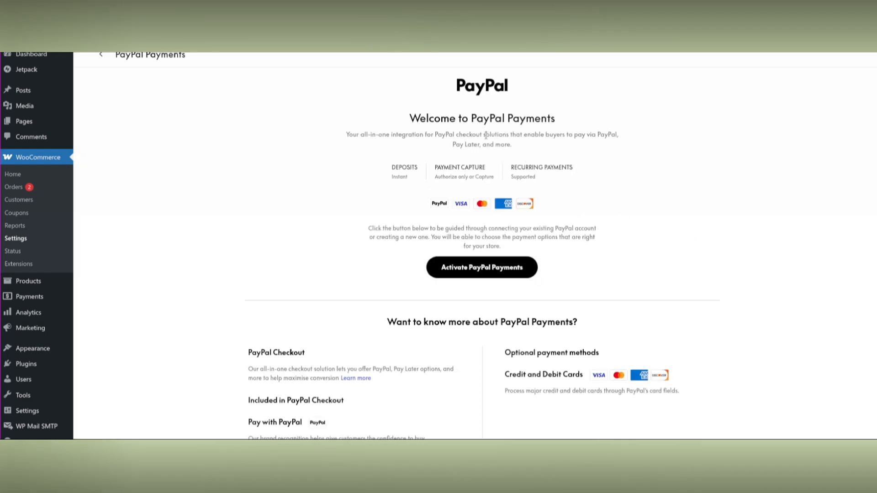
scroll(491, 233, "down", 1)
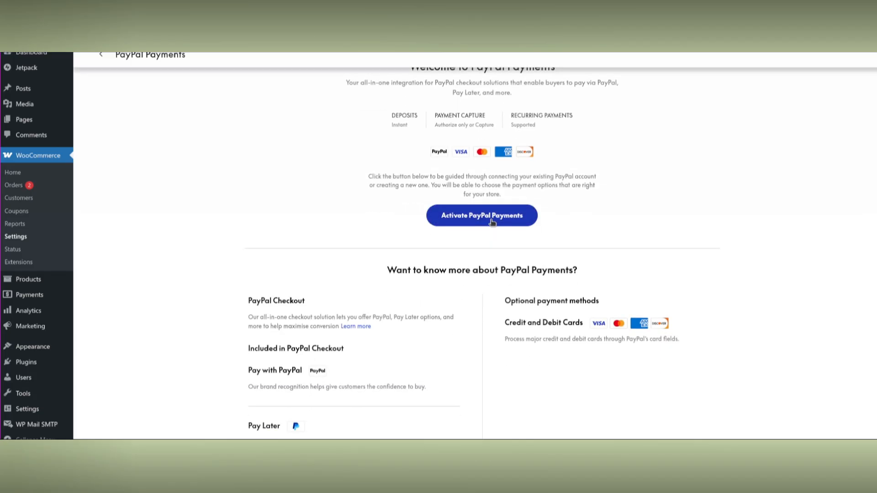
left_click(492, 223)
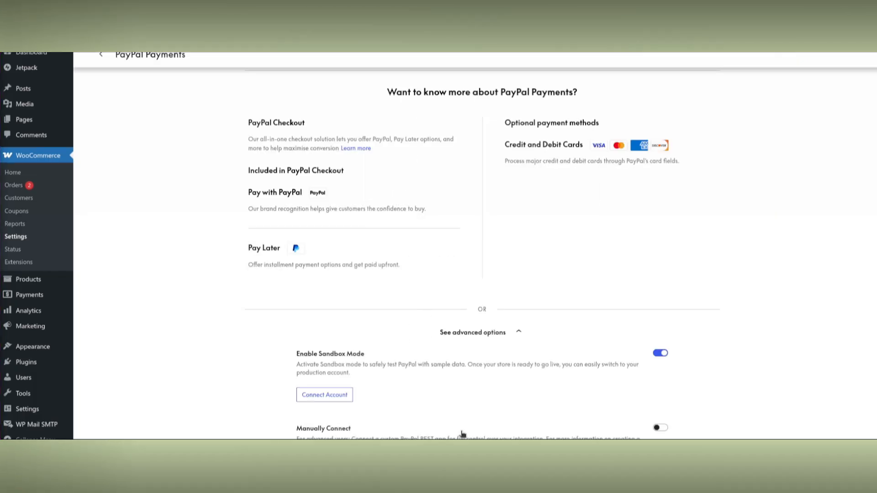
left_click(662, 427)
scroll(417, 382, "down", 2)
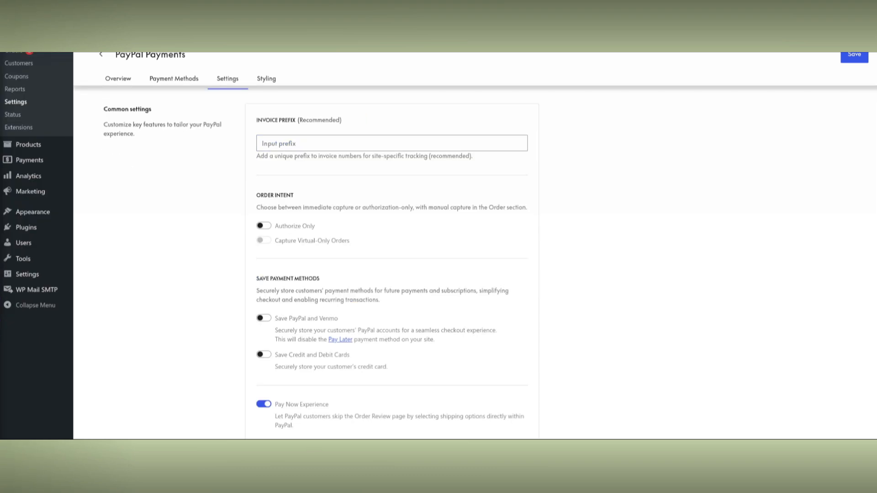
Step: Review the PayPal Payments connection status, common settings, payment methods and button styling
scroll(176, 233, "up", 3)
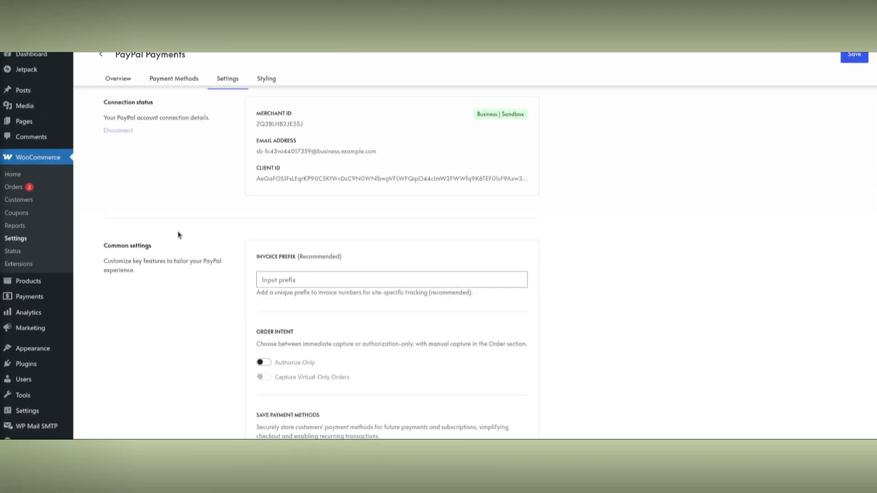
scroll(181, 230, "down", 3)
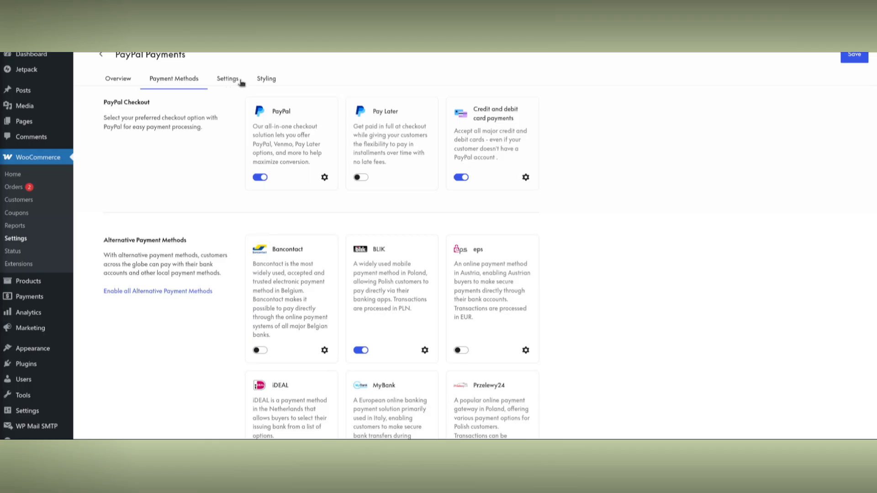
left_click(257, 81)
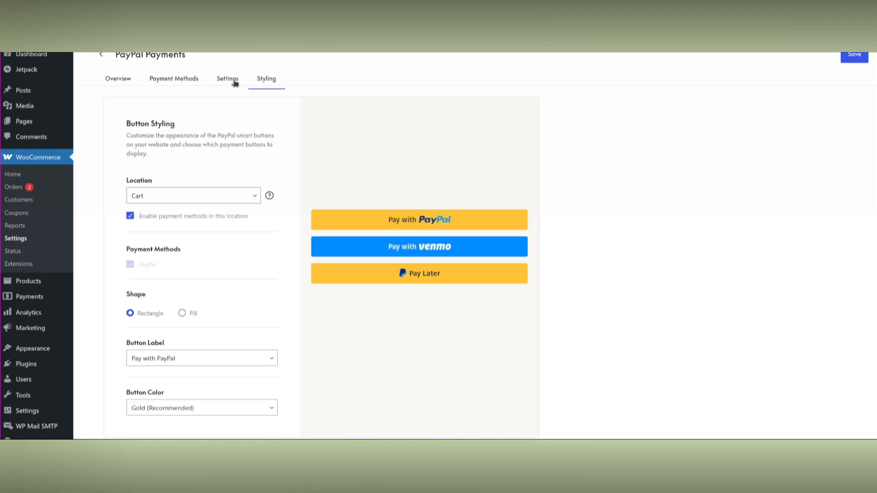
left_click(235, 81)
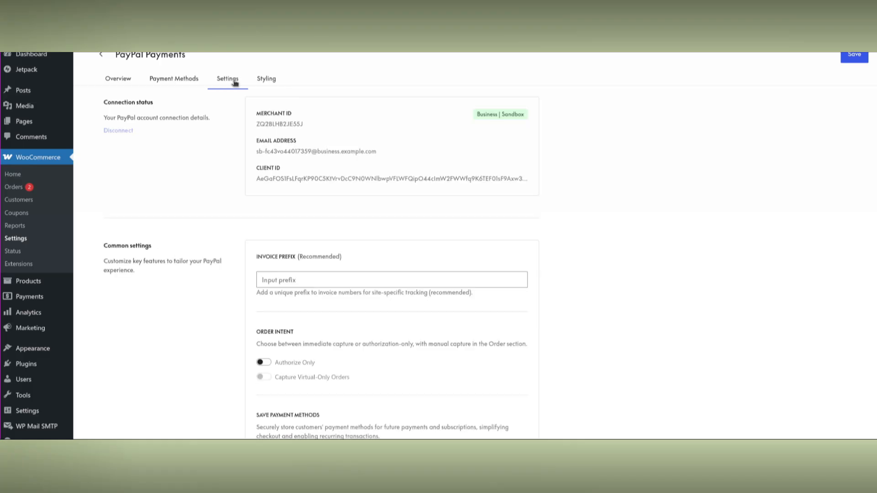
scroll(356, 249, "down", 2)
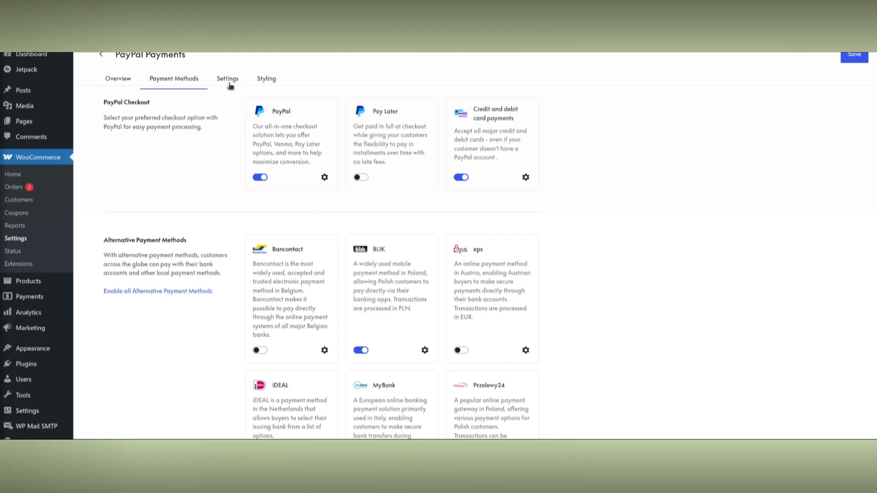
left_click(256, 81)
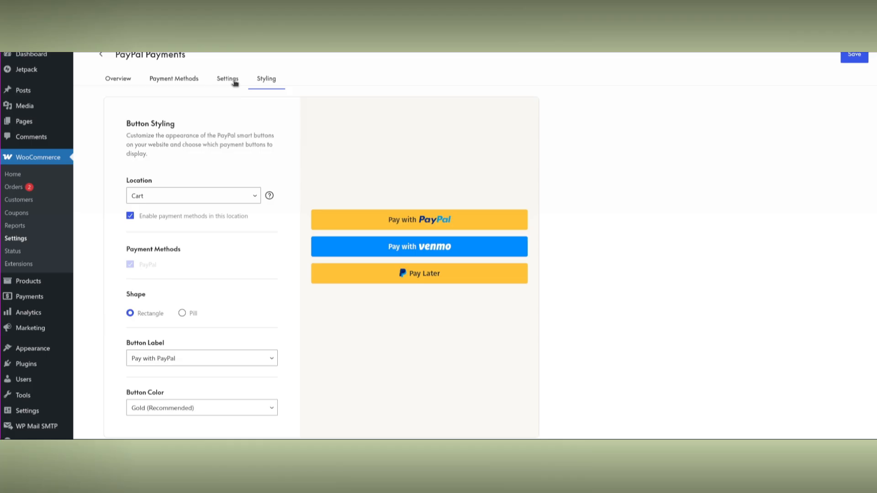
left_click(234, 81)
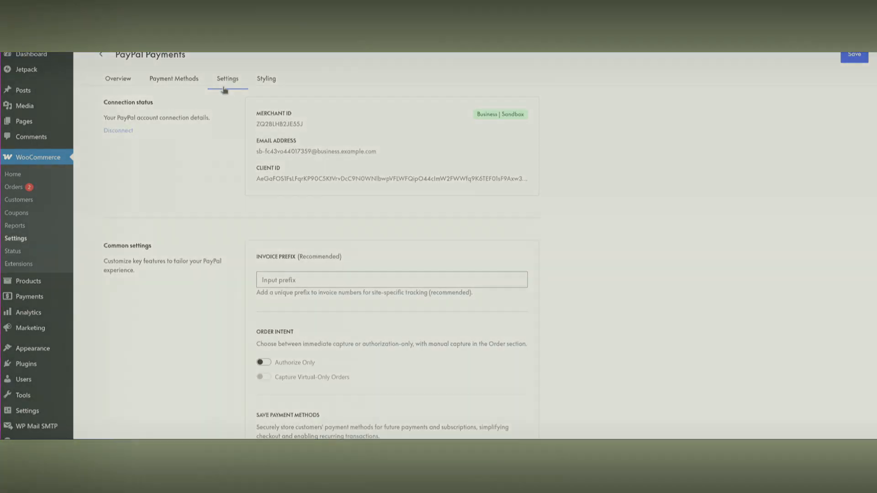
scroll(343, 268, "down", 3)
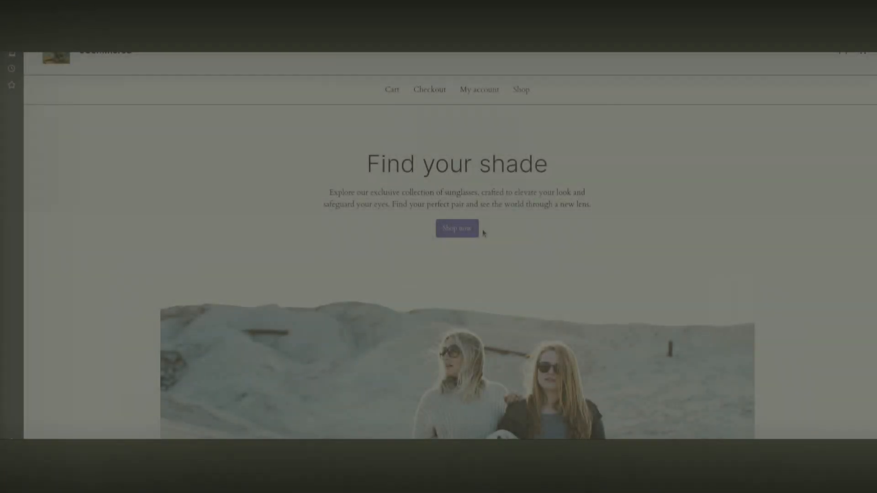
Step: Add Hi-Fi Headphones and Black and White to the storefront cart, and try to pay for it with PayPal
scroll(484, 231, "down", 5)
scroll(489, 236, "down", 10)
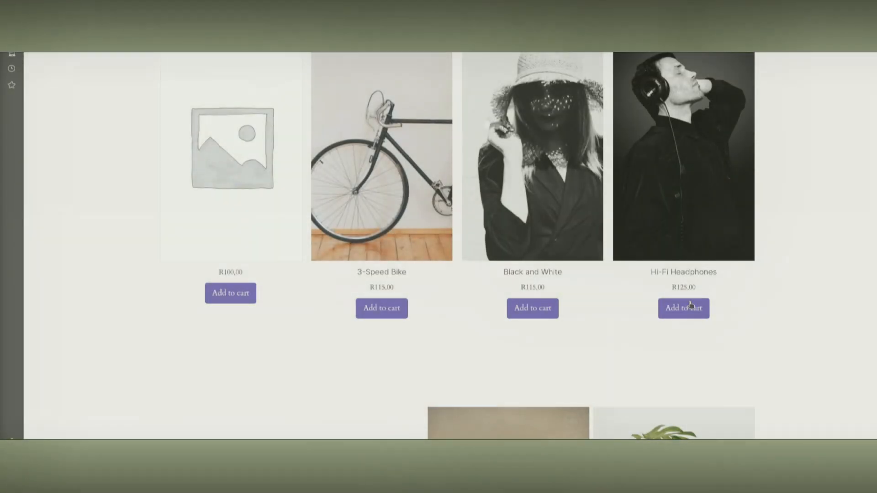
left_click(683, 307)
left_click(541, 309)
scroll(539, 315, "down", 1)
left_click(534, 287)
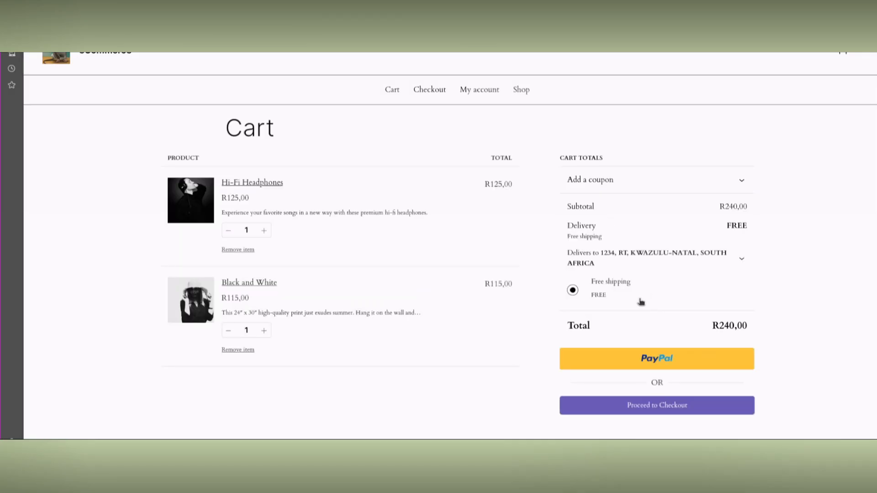
left_click(644, 359)
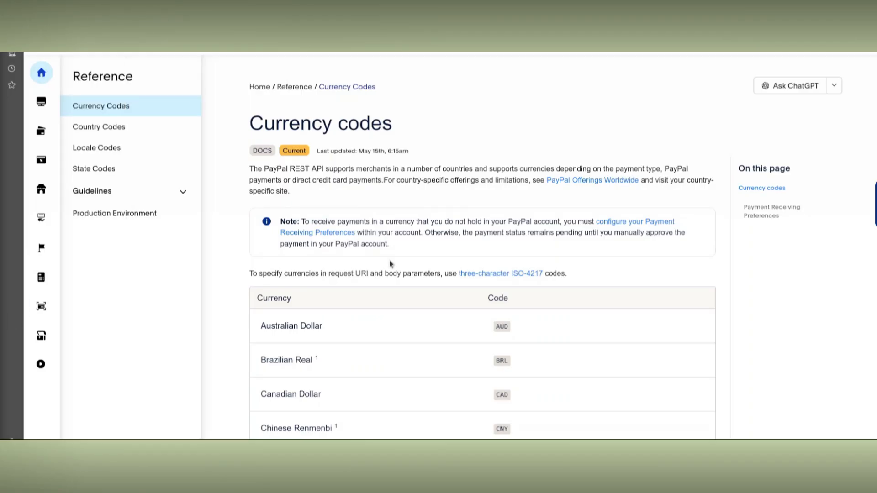
Step: Check which currencies are supported in PayPal's Currency Codes reference table
scroll(468, 174, "down", 5)
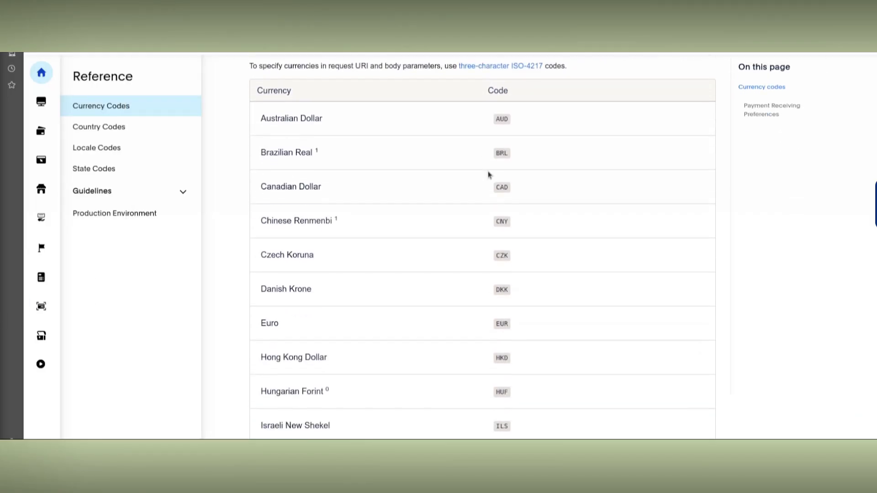
scroll(491, 186, "down", 6)
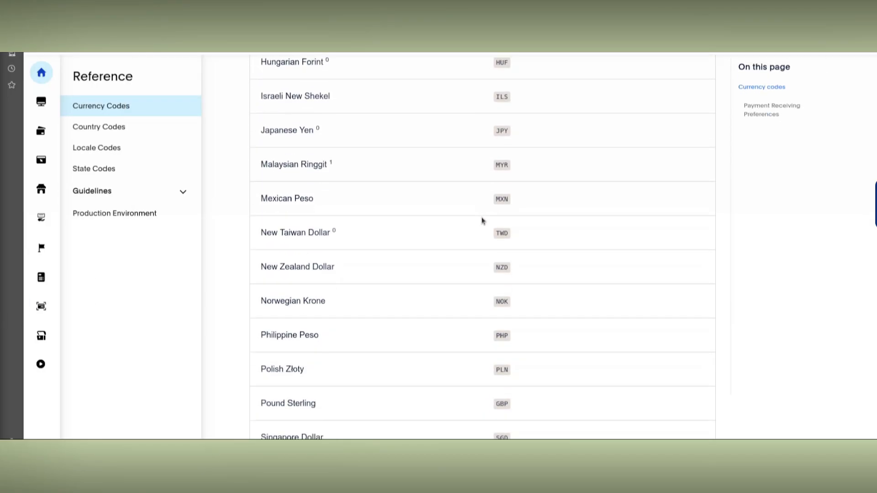
scroll(480, 227, "down", 2)
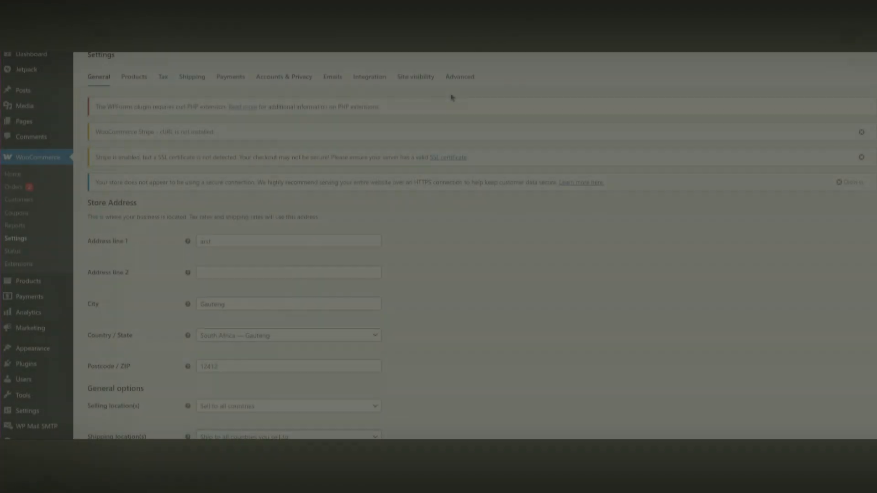
Step: Set the store's currency to United States (US) dollar ($) — USD in the WooCommerce general settings
scroll(452, 97, "down", 5)
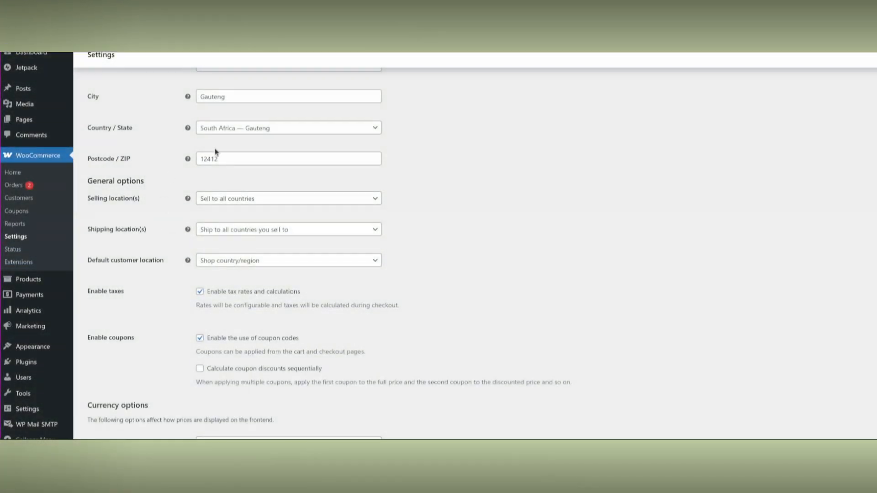
scroll(410, 133, "up", 3)
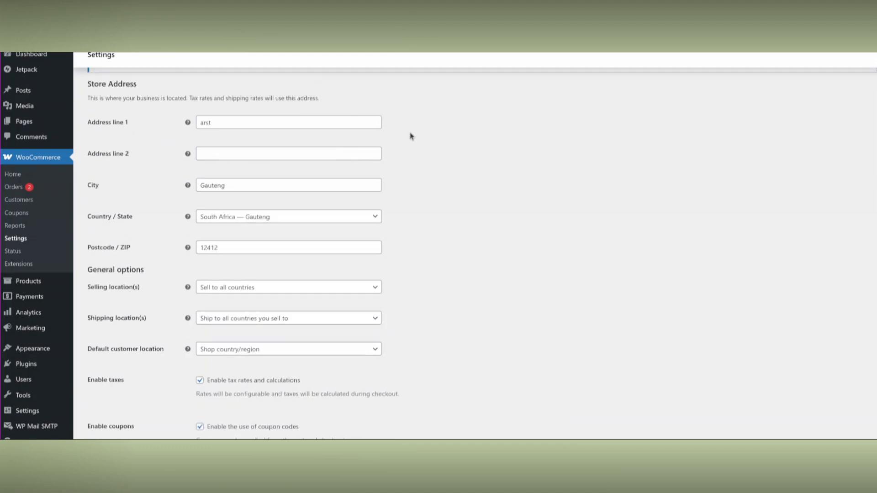
scroll(411, 133, "down", 4)
scroll(412, 134, "down", 3)
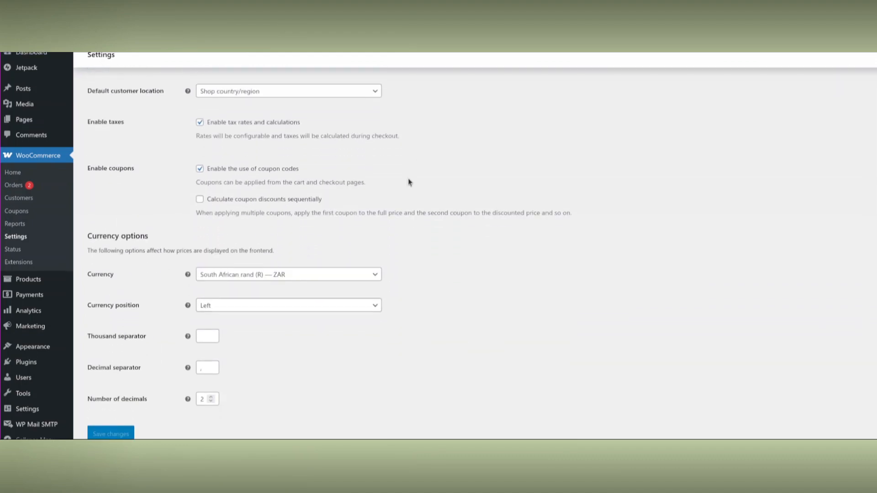
left_click(316, 276)
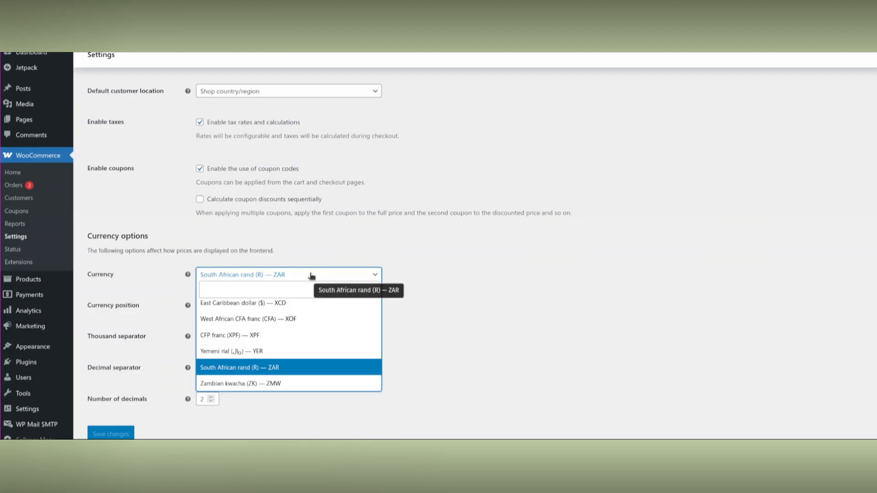
left_click(288, 287)
type("usd")
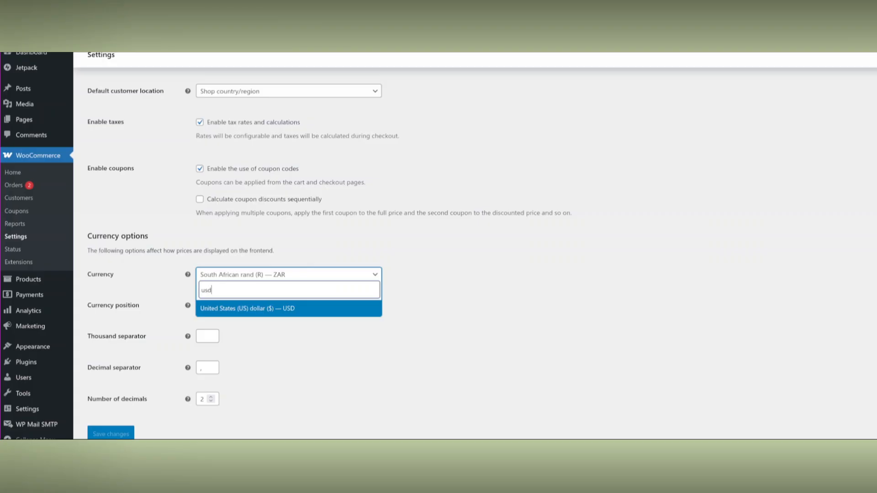
key("Return")
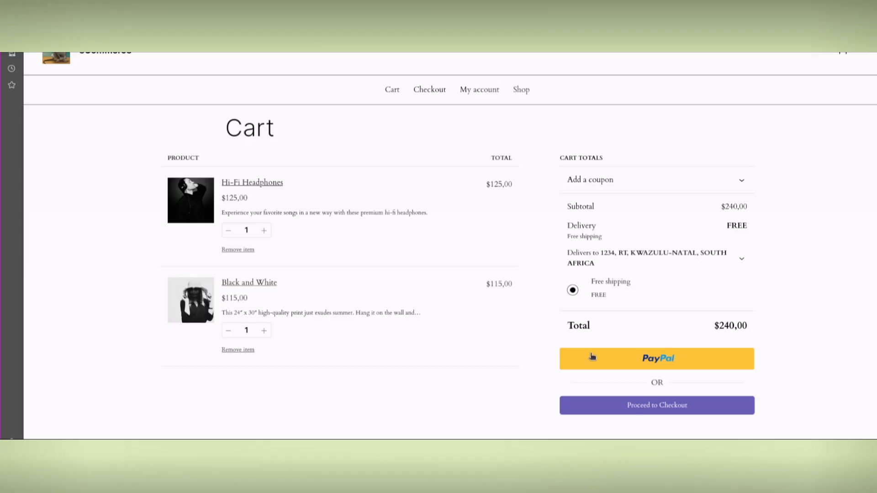
Step: Start the PayPal payment from the storefront cart and activate the login form's email field
left_click(612, 360)
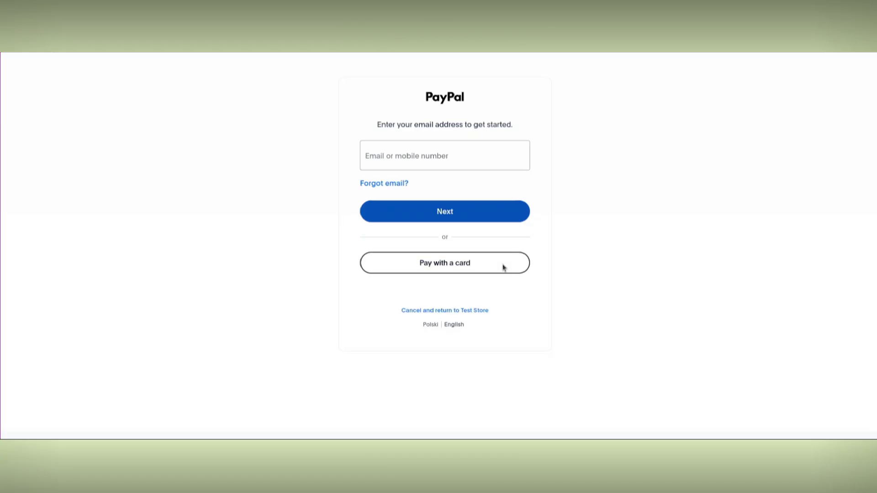
left_click(459, 162)
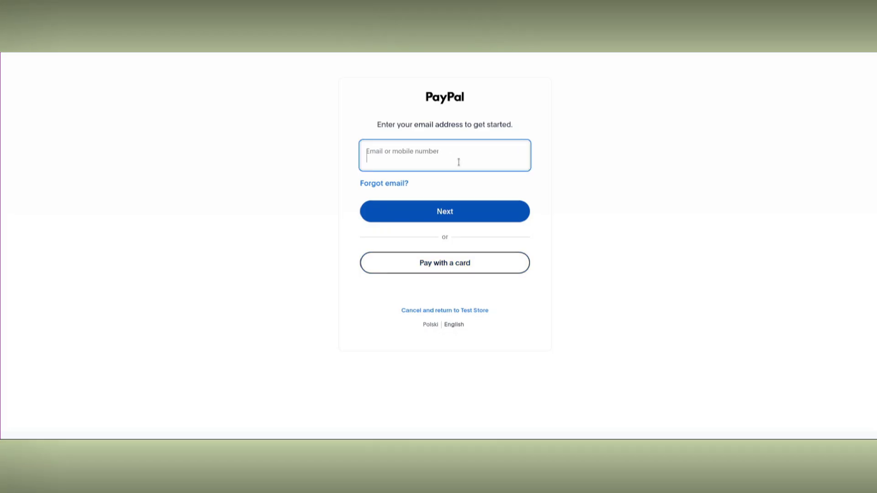